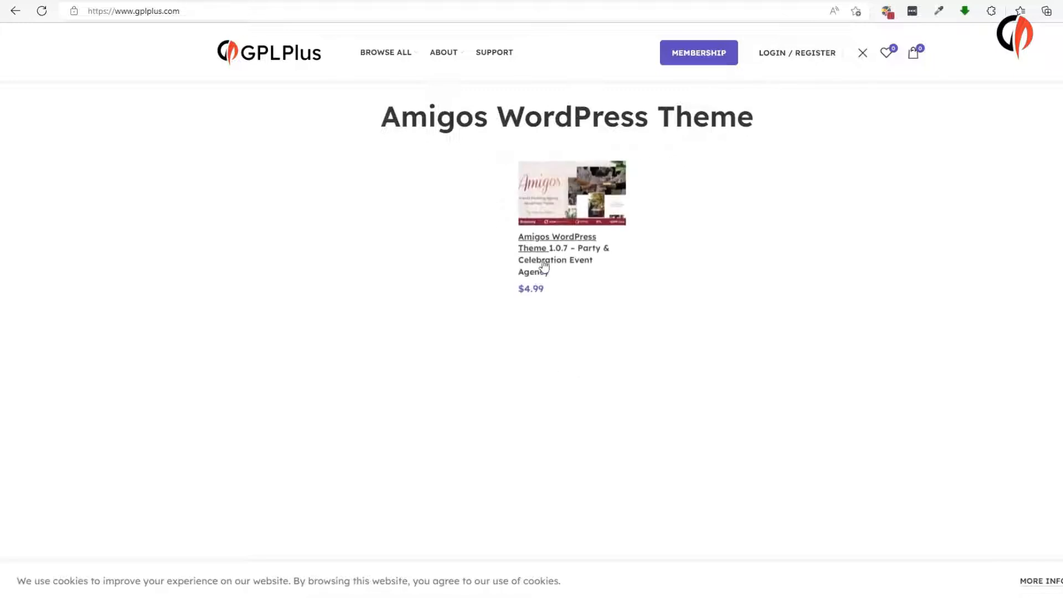
Open the product page of the Amigos WordPress Theme 1.0.7
click(521, 214)
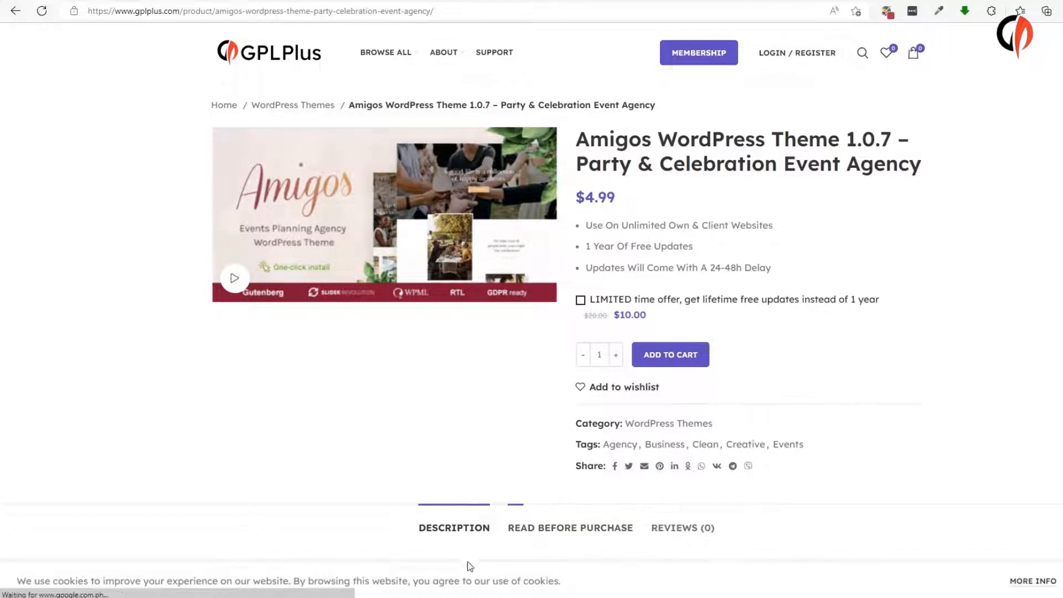
In File Explorer, extract the amigos_1.0.7 archive on the Desktop into its own folder and select the amigos ZIP inside it
click(425, 596)
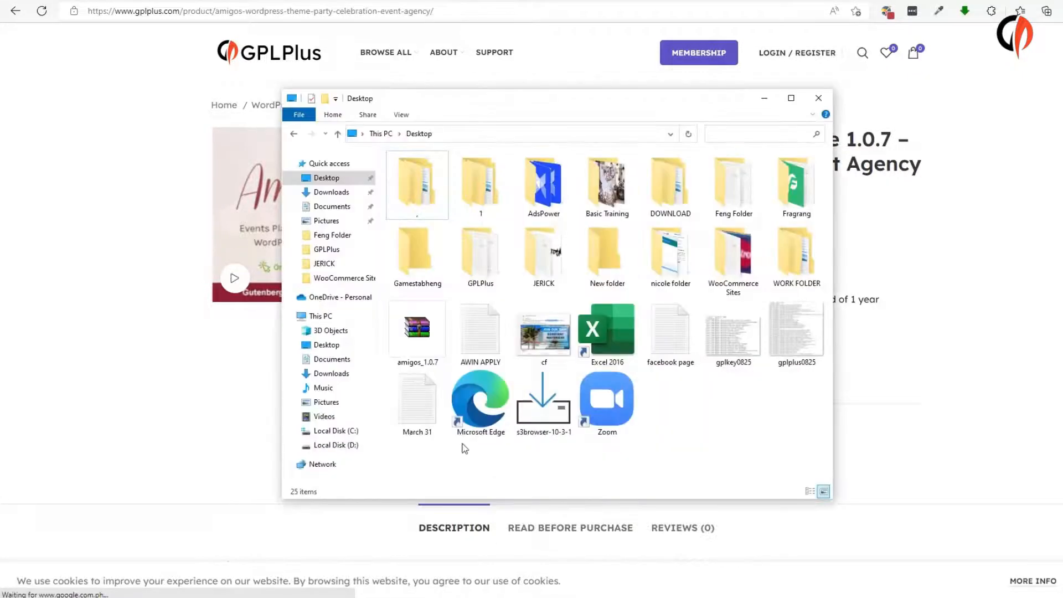
click(419, 351)
right_click(418, 332)
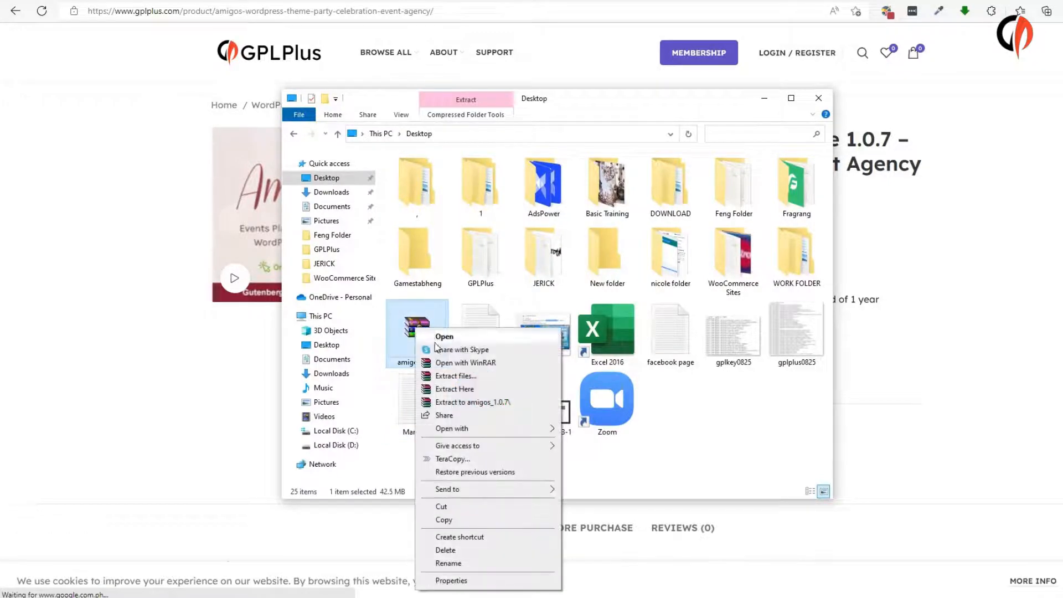
click(443, 363)
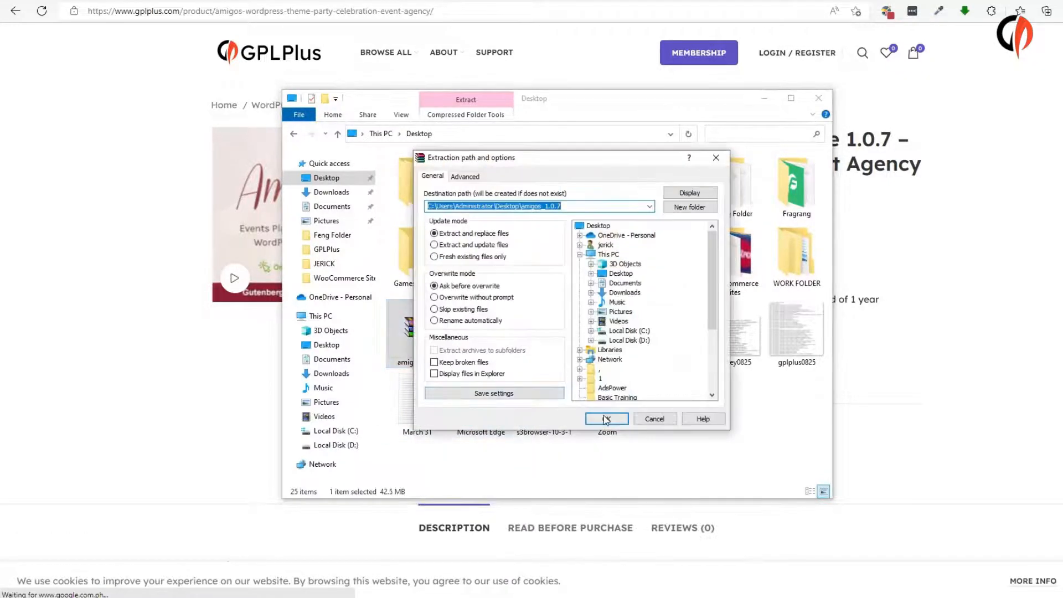
click(606, 418)
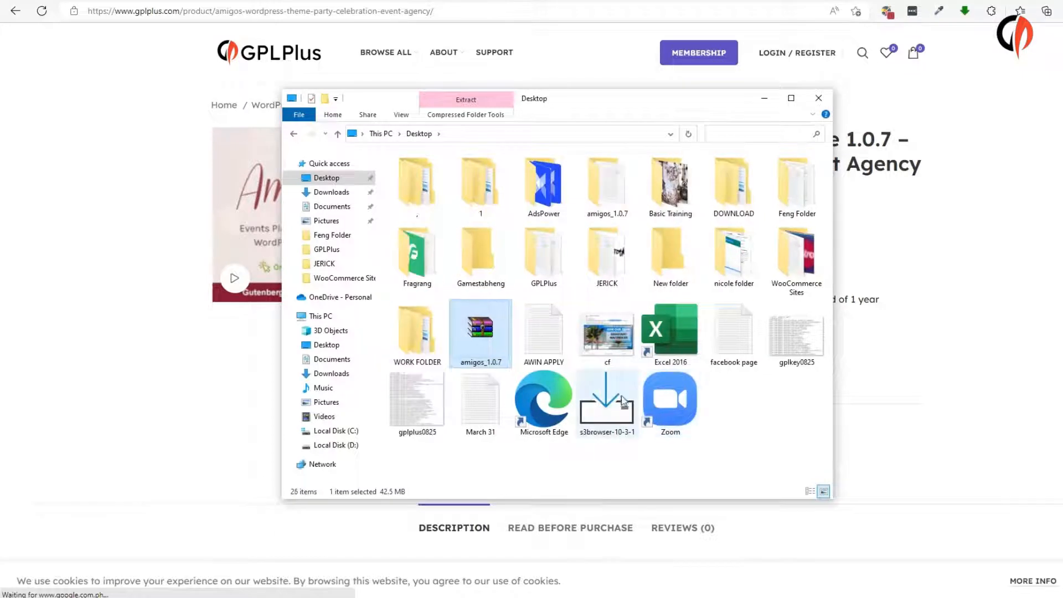
double_click(609, 188)
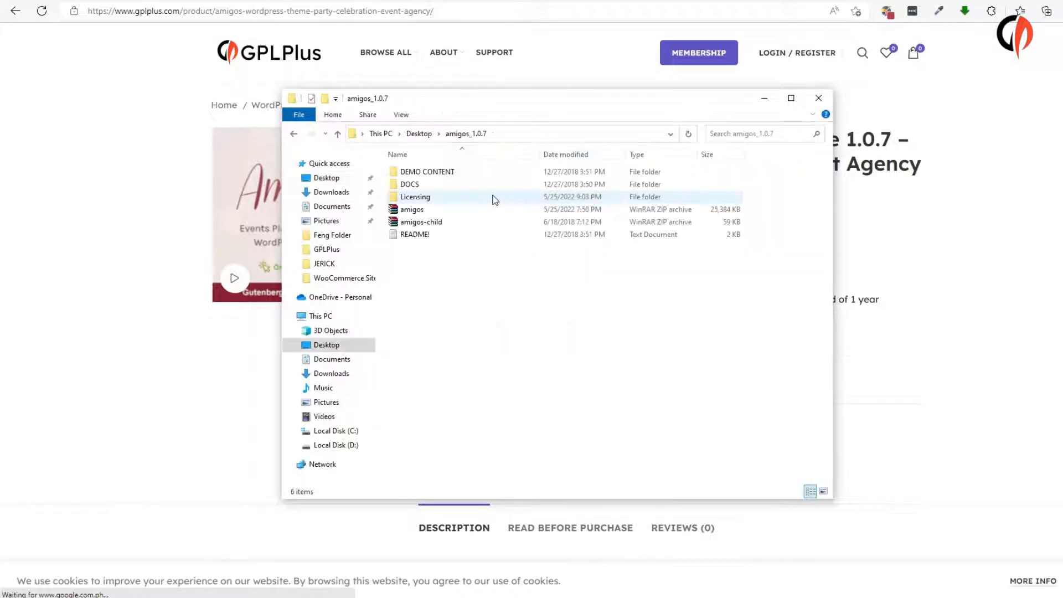
click(424, 209)
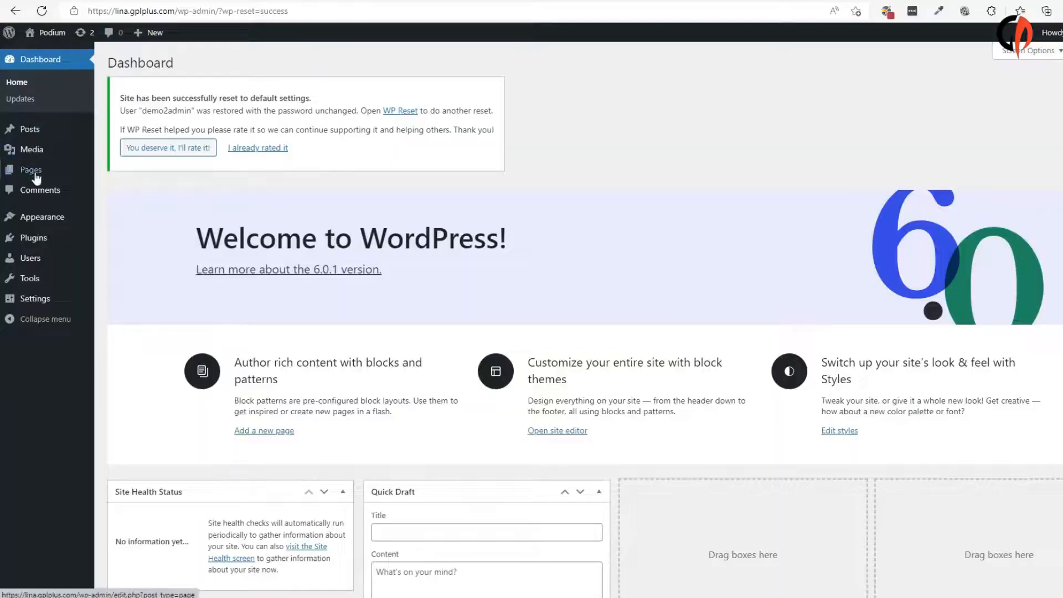
In the WordPress admin, upload the amigos ZIP from the amigos_1.0.7 folder as a new theme, then install and activate it
mouse_move(45, 225)
click(118, 218)
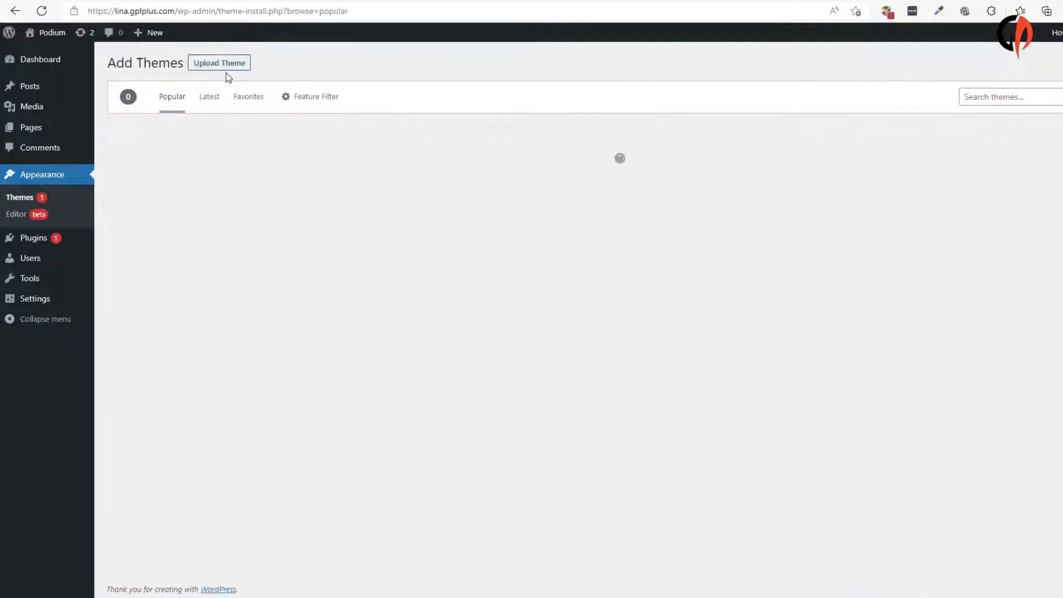
click(225, 69)
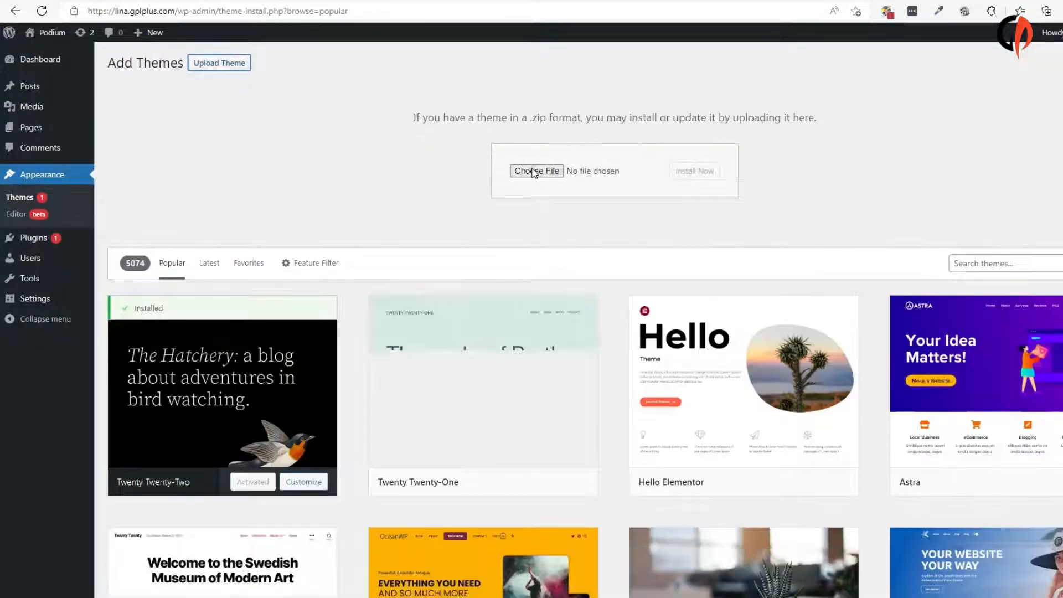
click(535, 170)
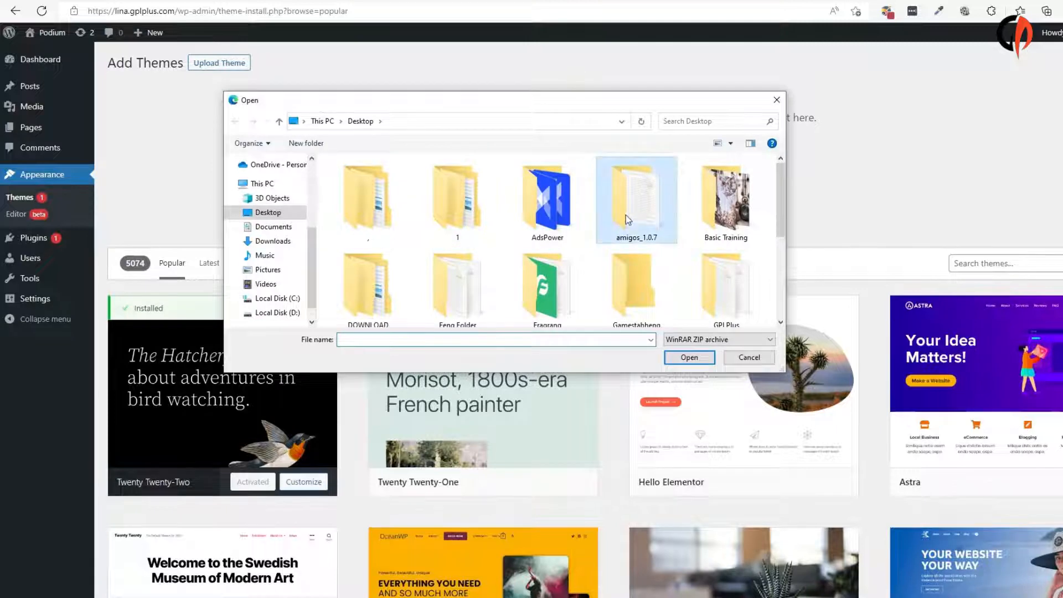
double_click(626, 215)
click(388, 216)
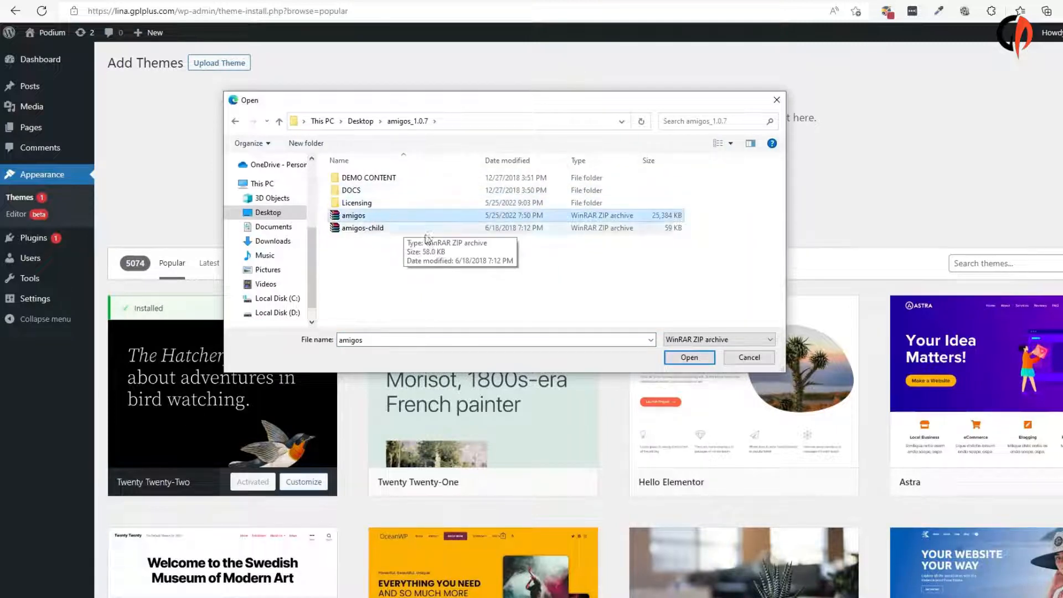
click(671, 357)
click(689, 174)
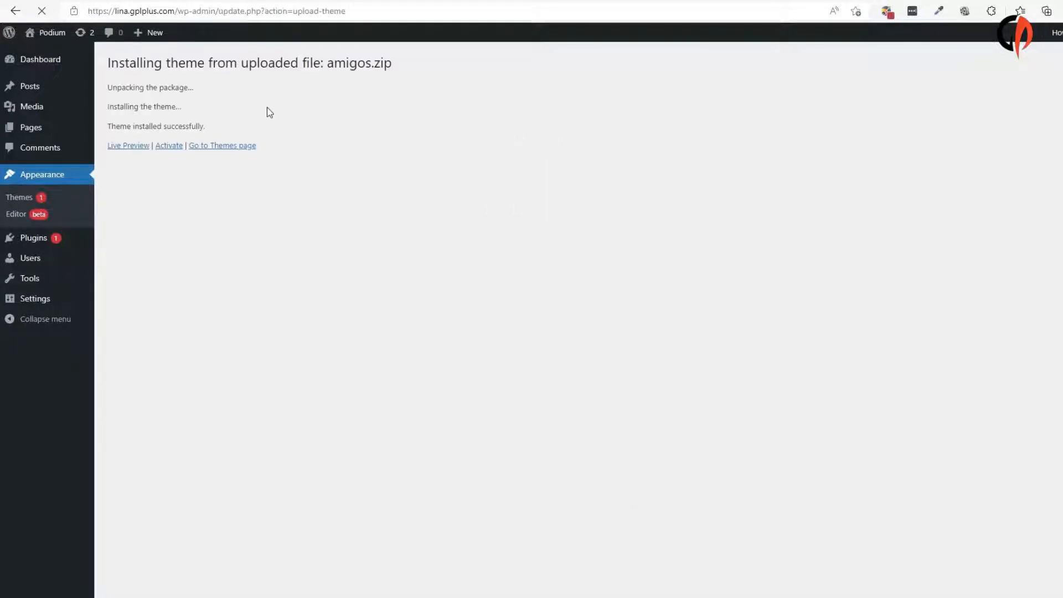
click(166, 149)
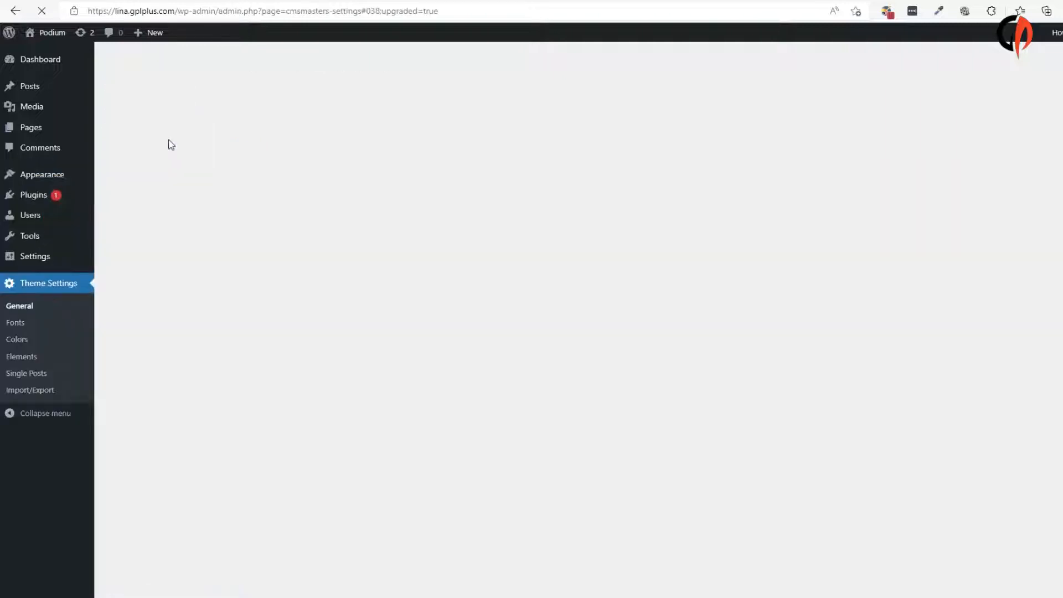
Install the recommended Calculated Fields Form plugin and return to the list of theme plugins
scroll(430, 297, down, 5)
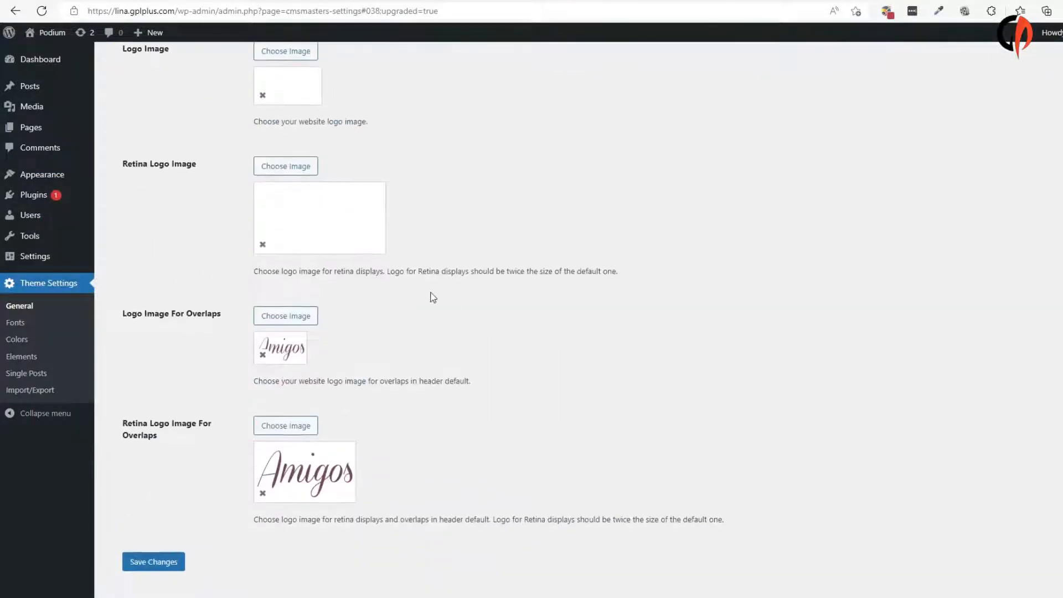
scroll(394, 294, up, 3)
scroll(304, 378, down, 3)
scroll(305, 378, up, 5)
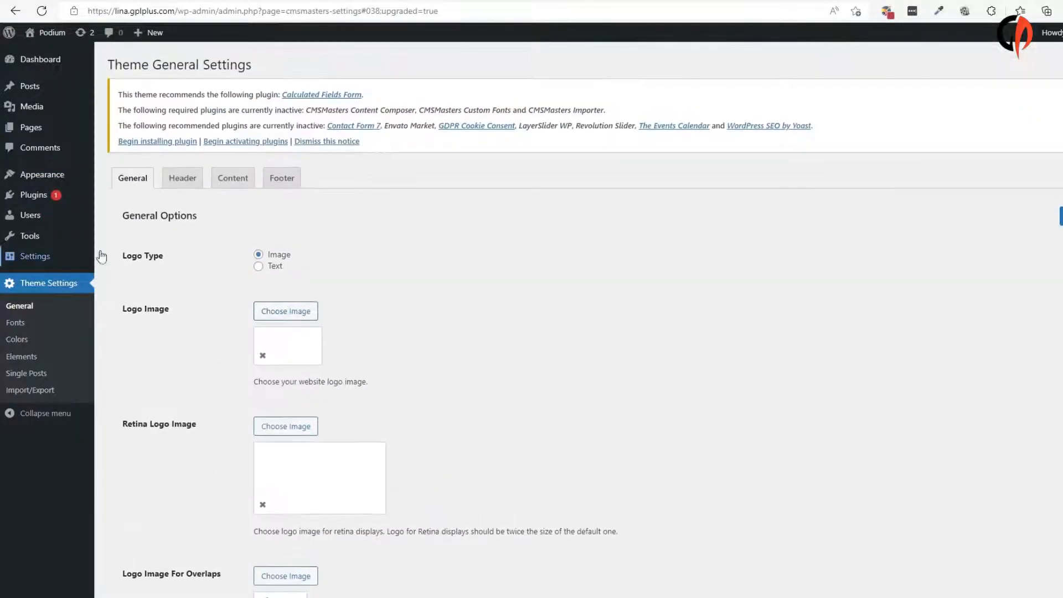
click(149, 141)
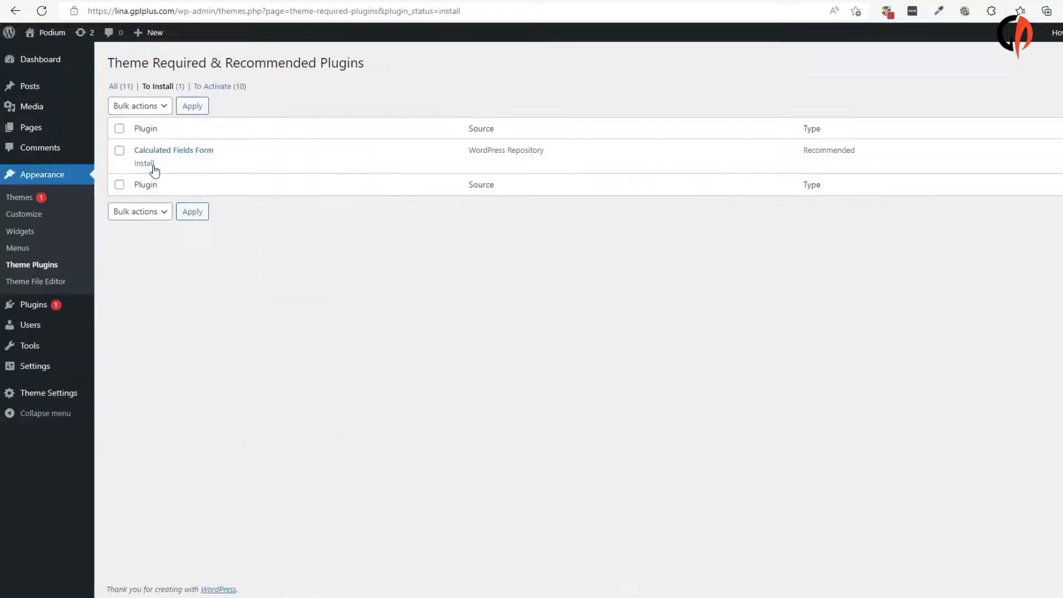
click(144, 165)
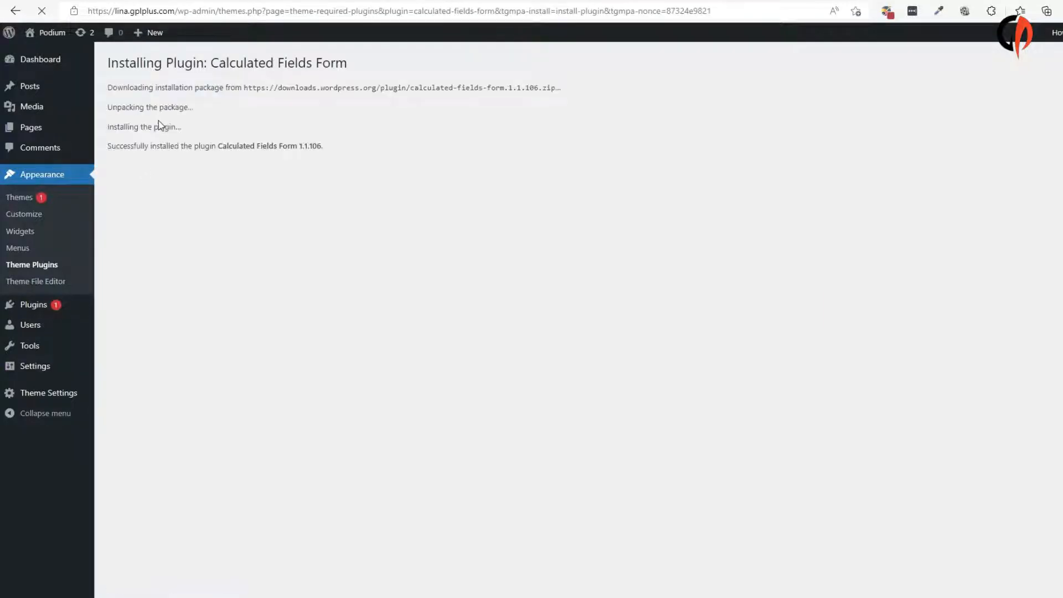
click(180, 171)
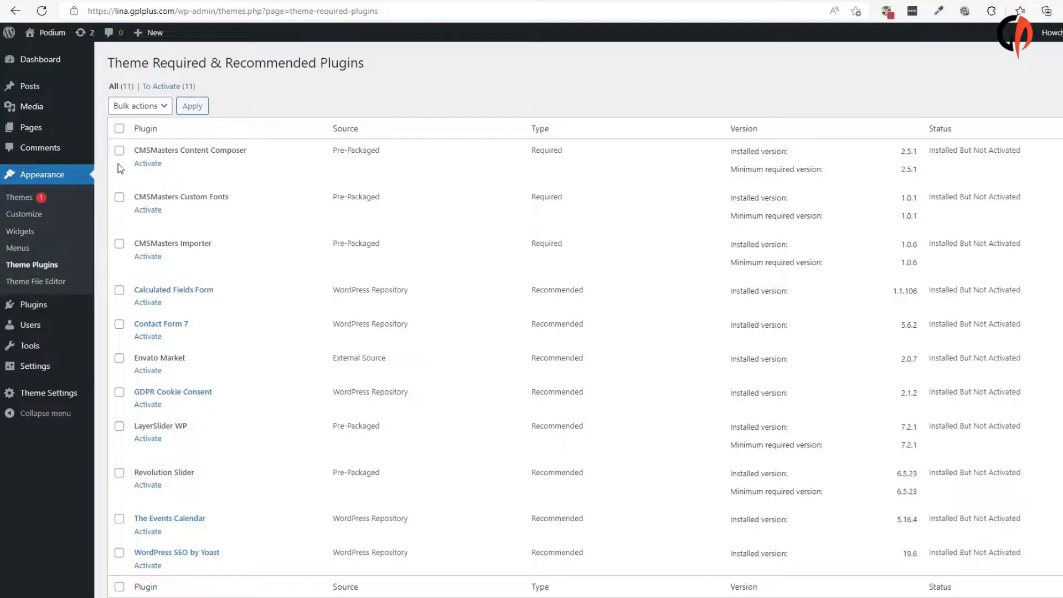
Activate all of the theme's required and recommended plugins in one bulk action
click(119, 129)
scroll(138, 220, down, 2)
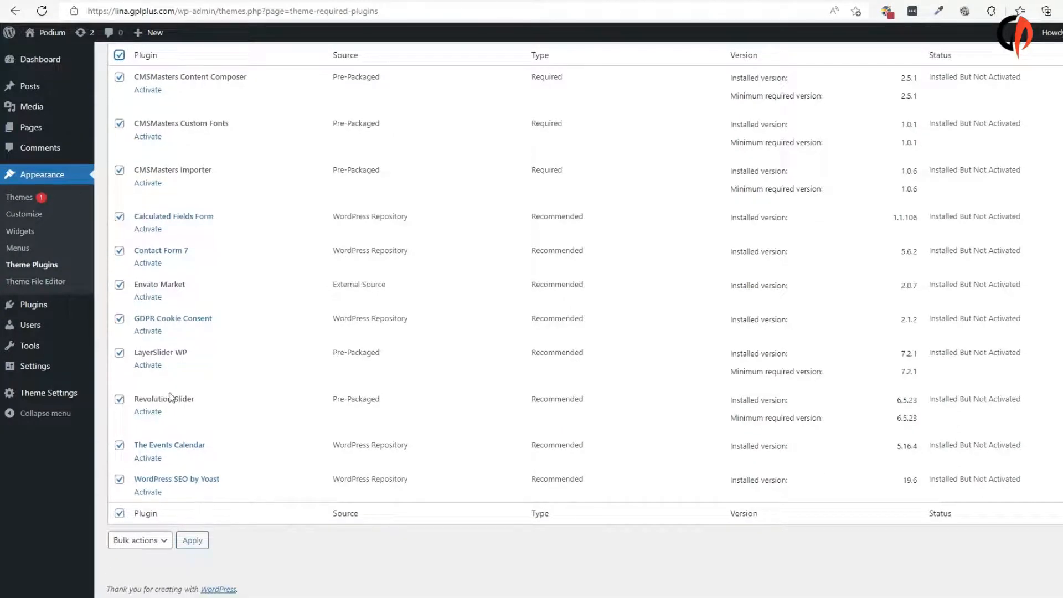
scroll(166, 401, up, 2)
click(152, 106)
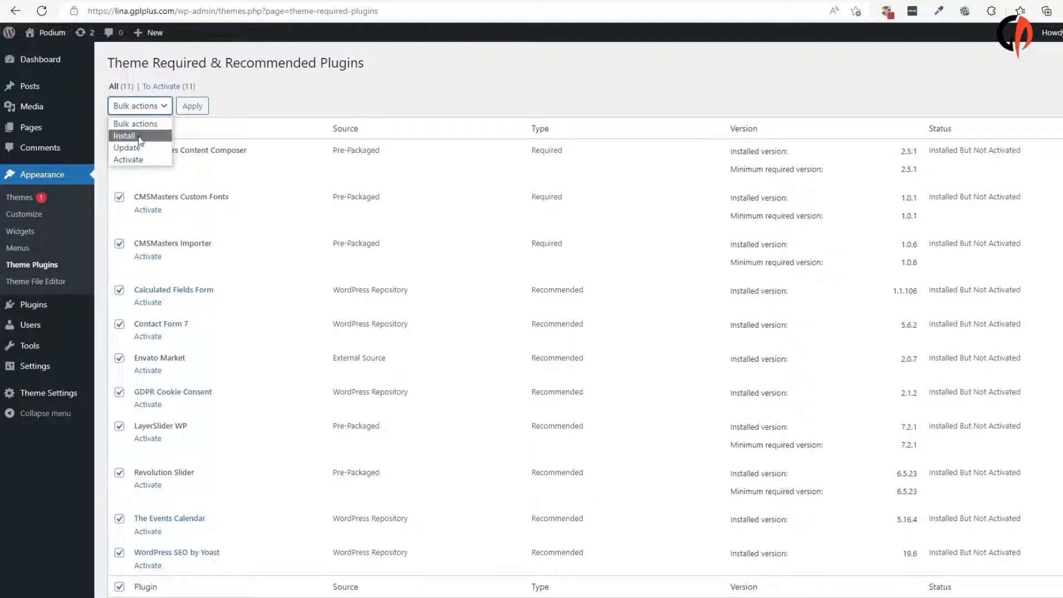
click(131, 159)
click(186, 107)
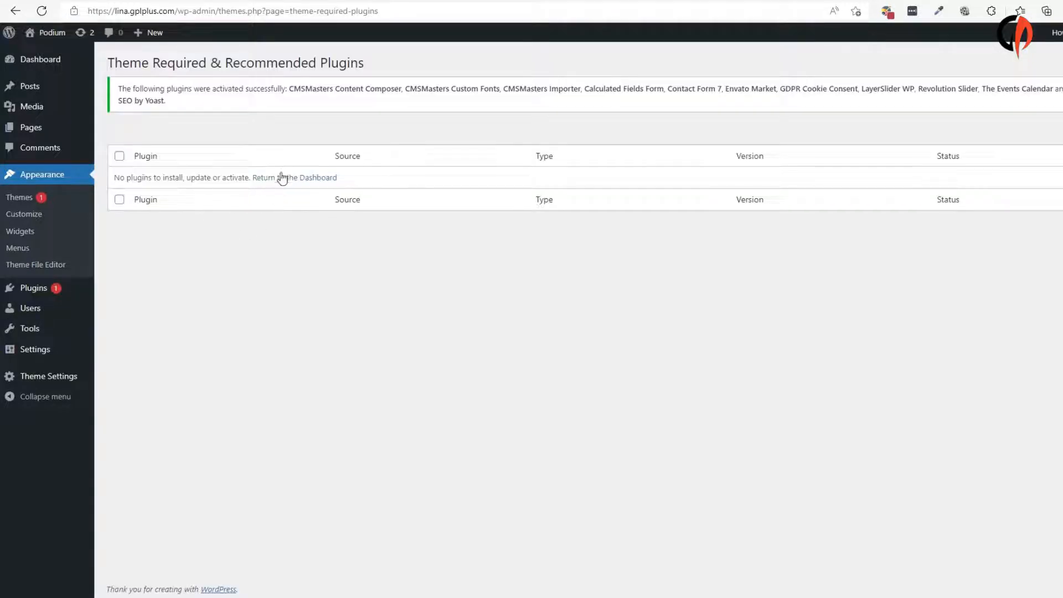
Import the Main theme demo, including posts, pages, attachments, widgets, theme settings and sliders
click(49, 61)
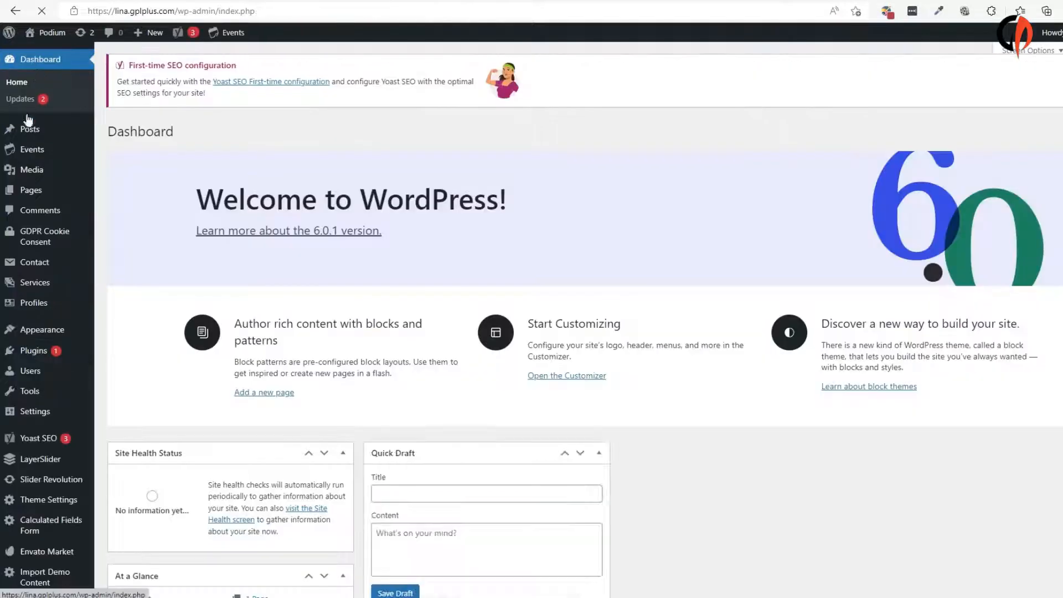
scroll(34, 464, down, 2)
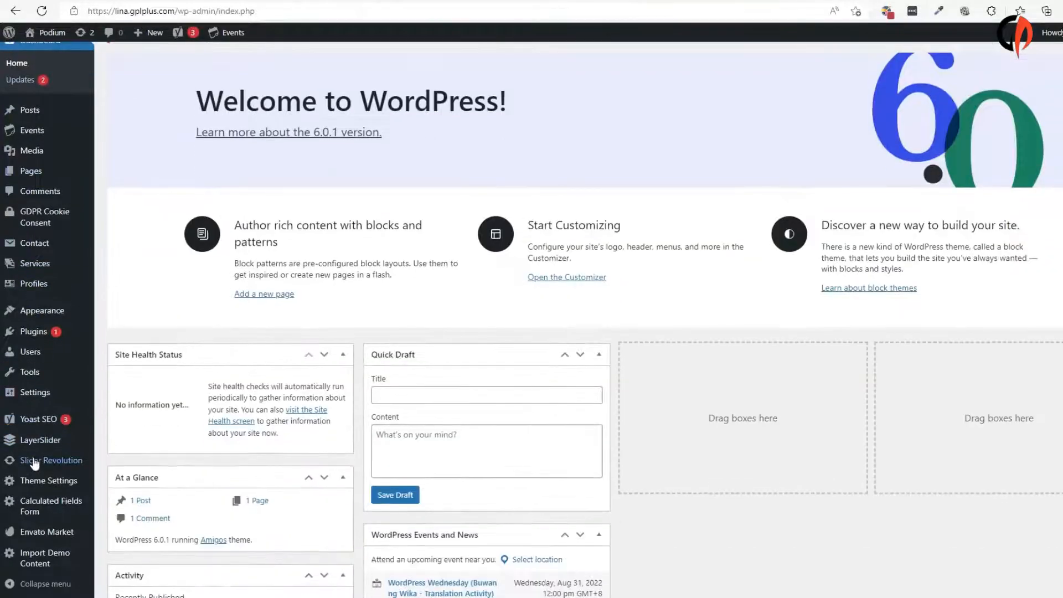
click(42, 558)
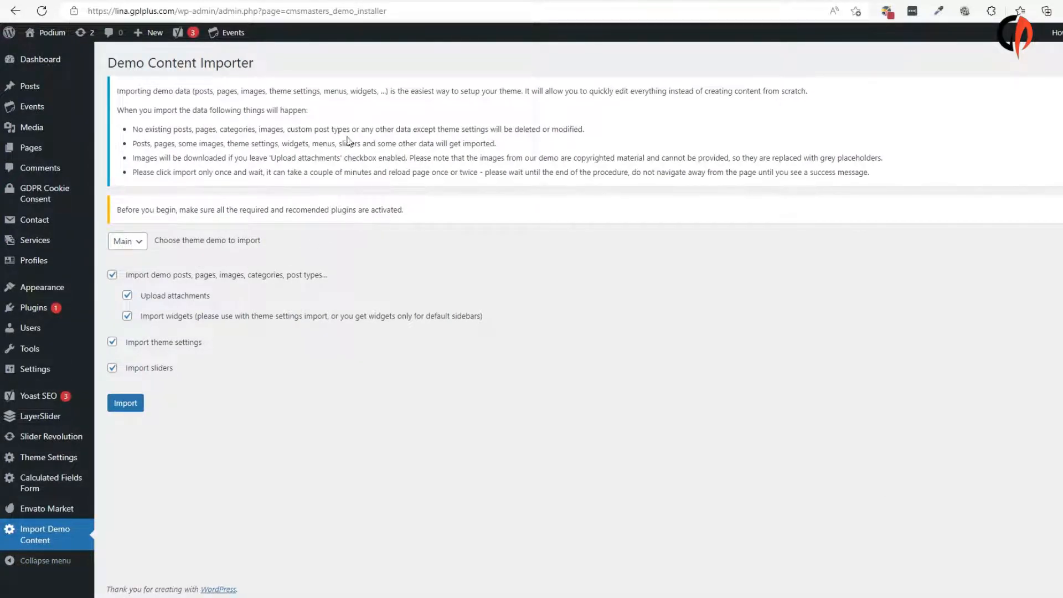
click(128, 241)
click(128, 258)
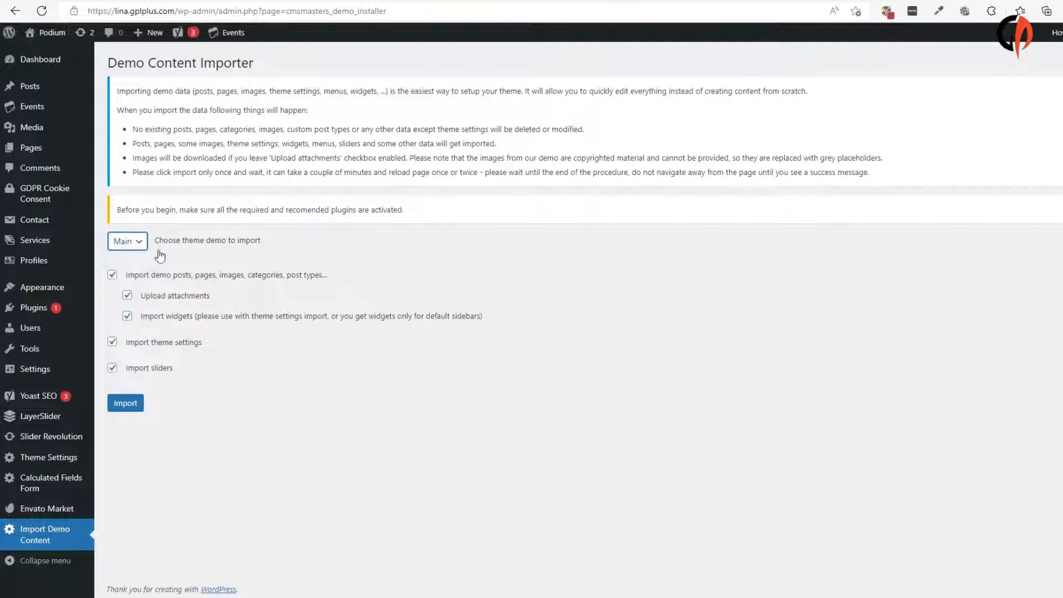
click(127, 404)
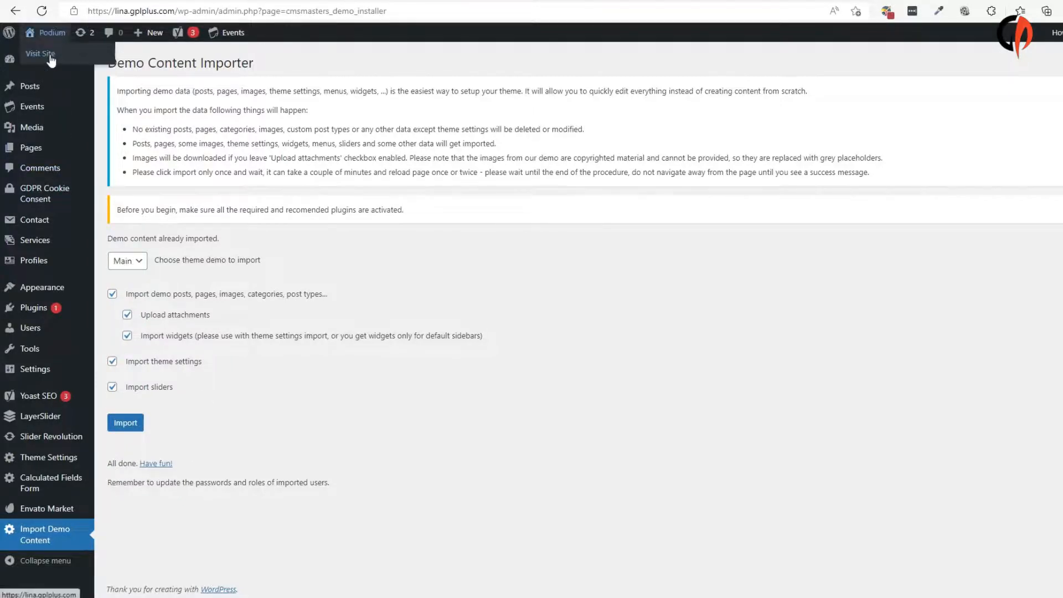
Open the live site and examine the imported Amigos homepage from the header slider to the contact form and footer
click(534, 1)
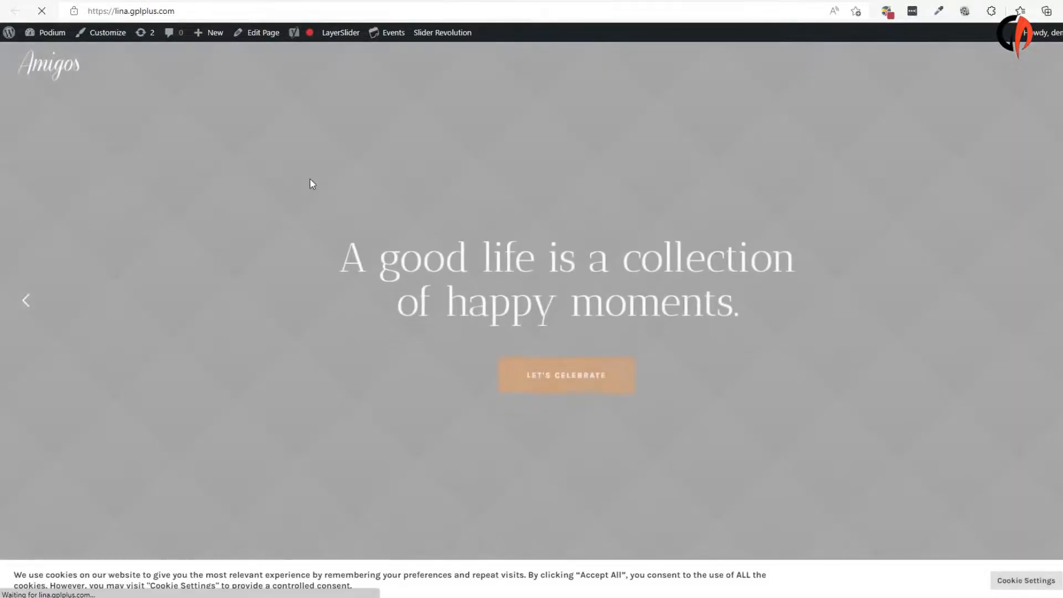
scroll(771, 281, down, 8)
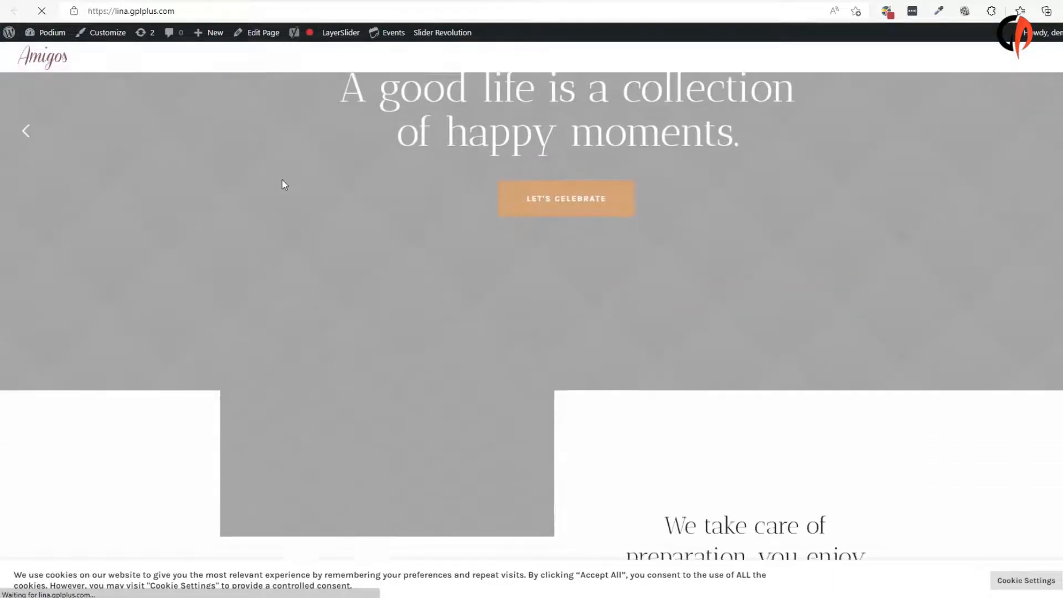
scroll(717, 206, down, 7)
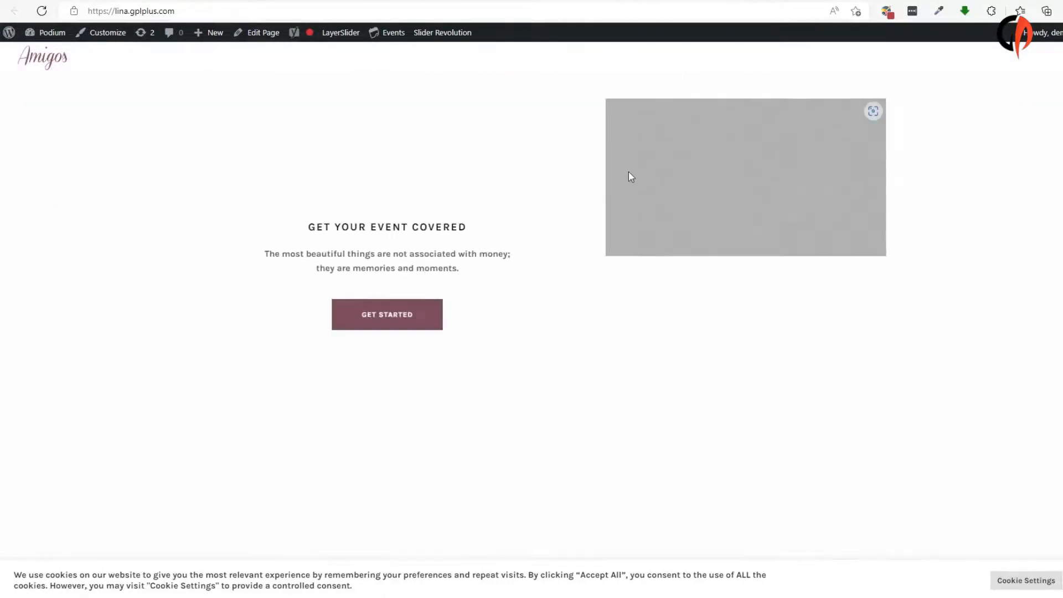
scroll(353, 130, down, 15)
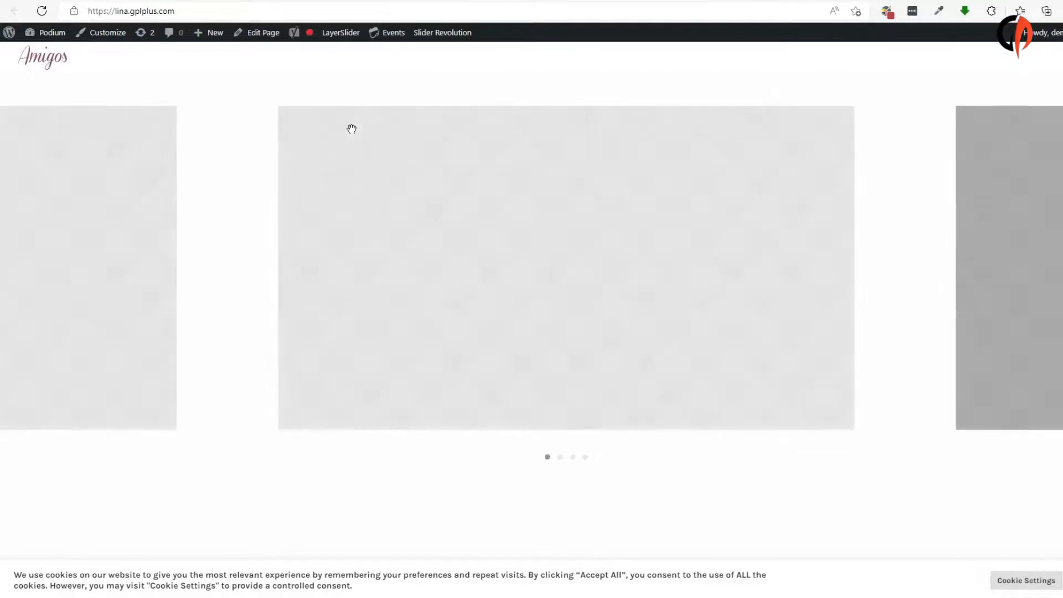
scroll(357, 130, down, 2)
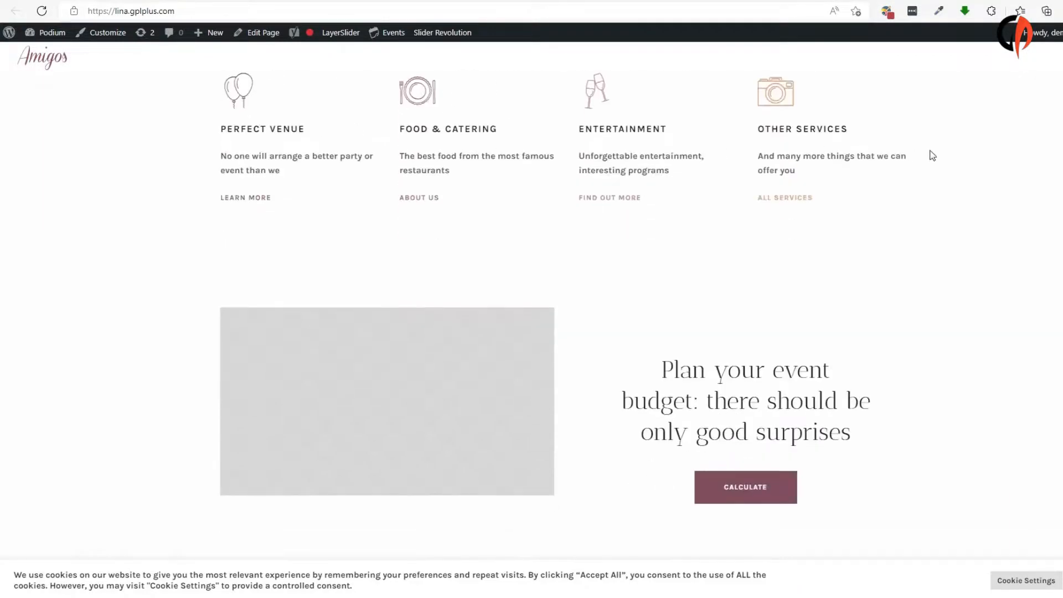
scroll(946, 201, down, 20)
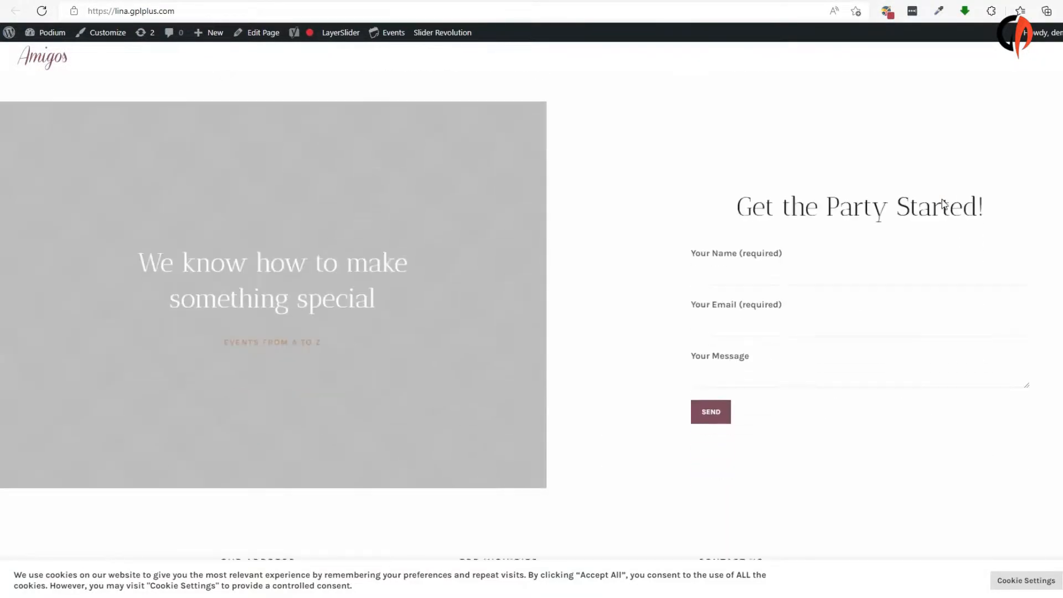
scroll(943, 201, down, 3)
scroll(941, 194, up, 20)
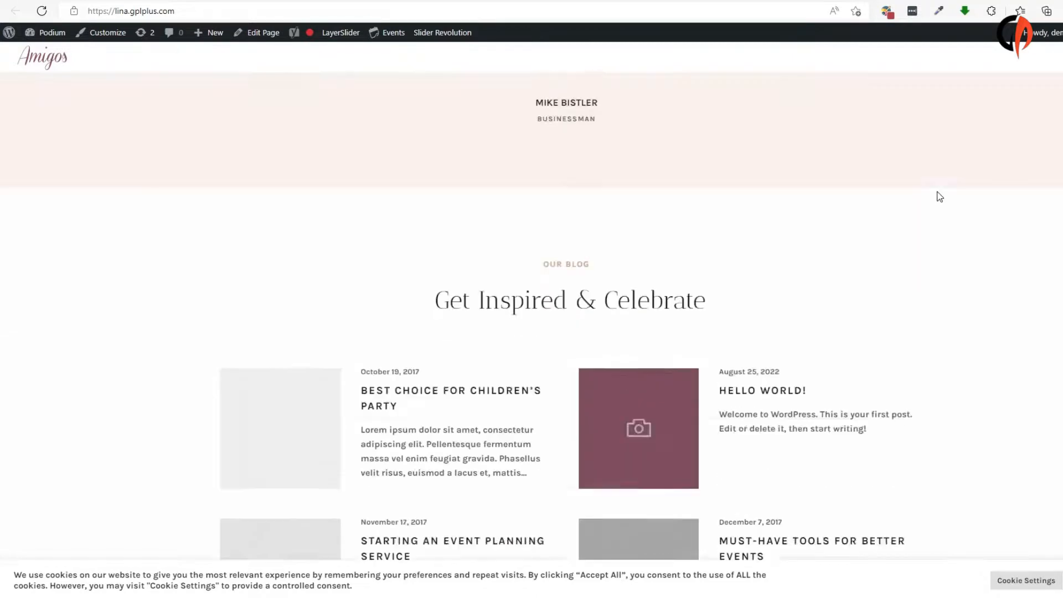
scroll(769, 164, up, 15)
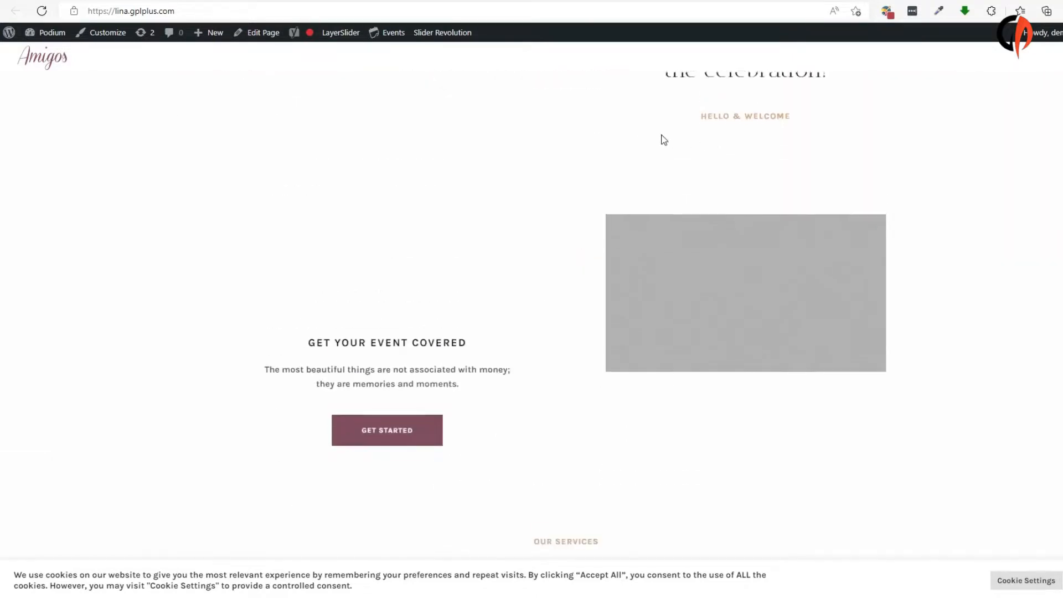
scroll(525, 143, up, 4)
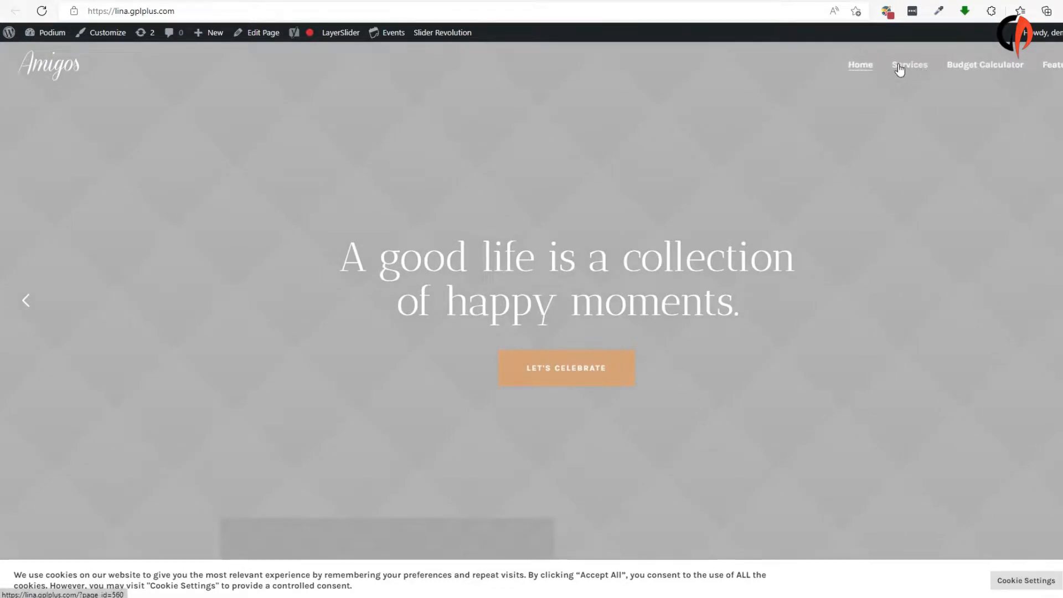
Open the site's Services page and examine its imported content and the main navigation, including the features submenu
click(905, 68)
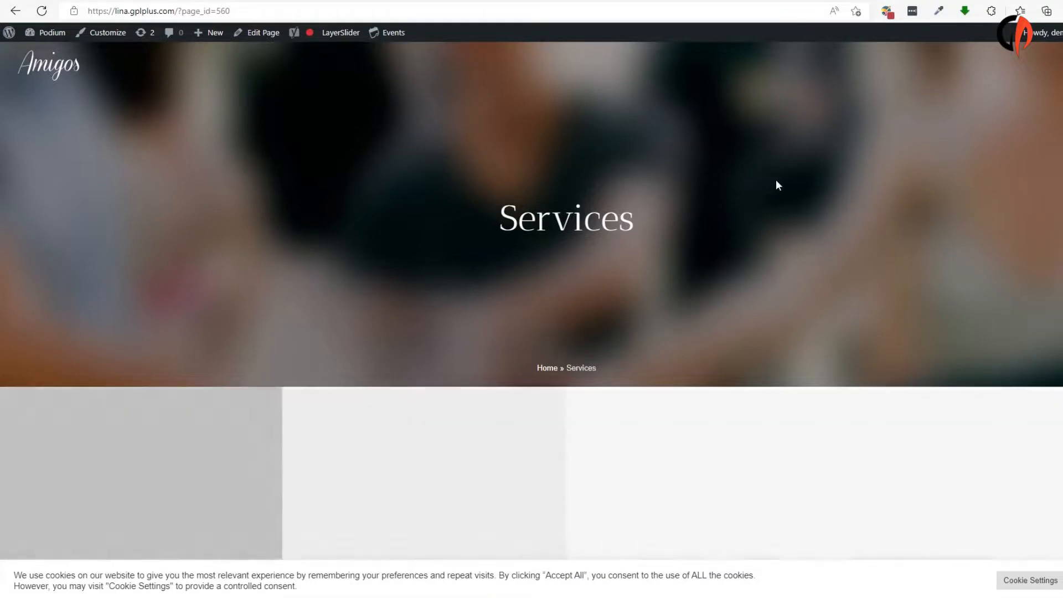
scroll(785, 179, down, 4)
scroll(785, 179, up, 4)
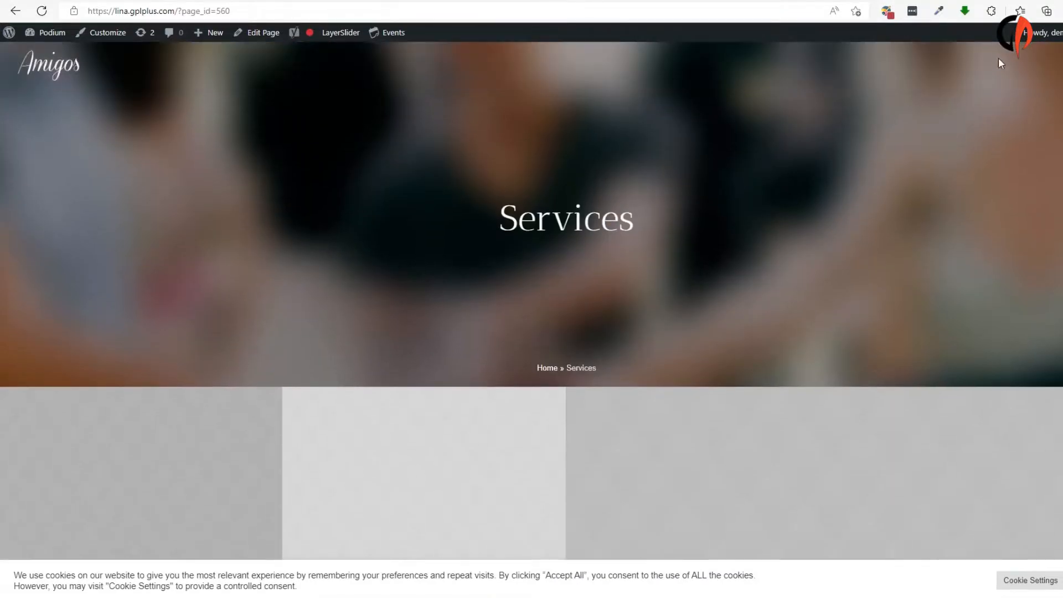
click(1062, 65)
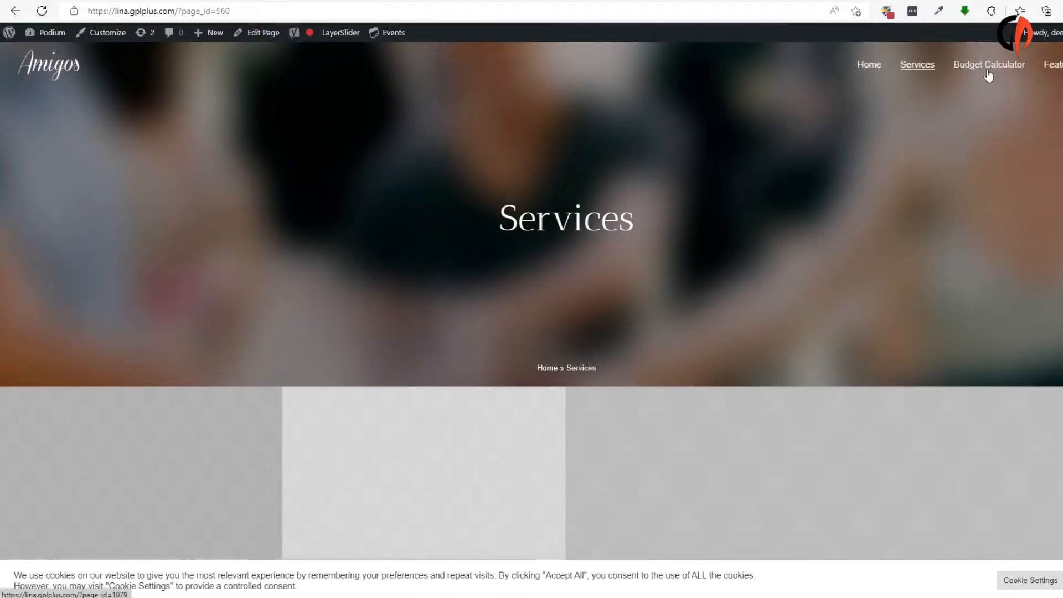
mouse_move(1059, 64)
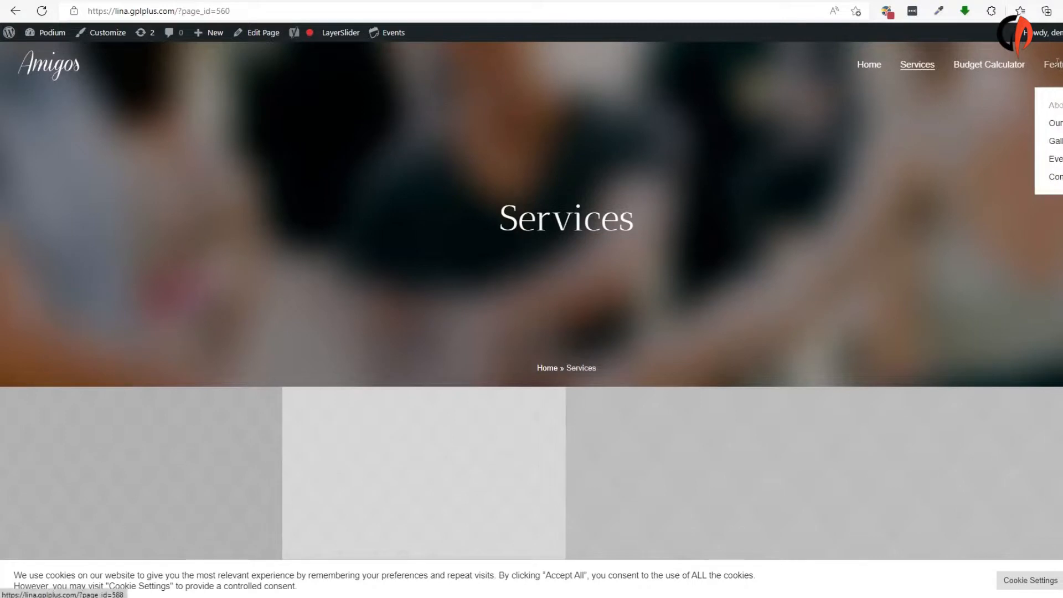
mouse_move(862, 72)
scroll(517, 197, down, 20)
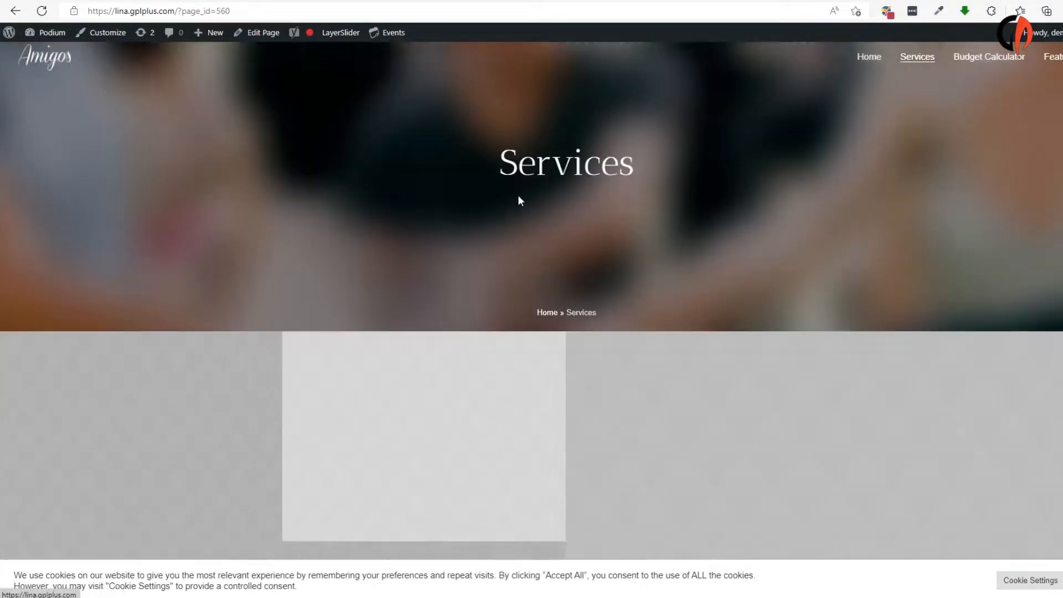
scroll(861, 182, up, 20)
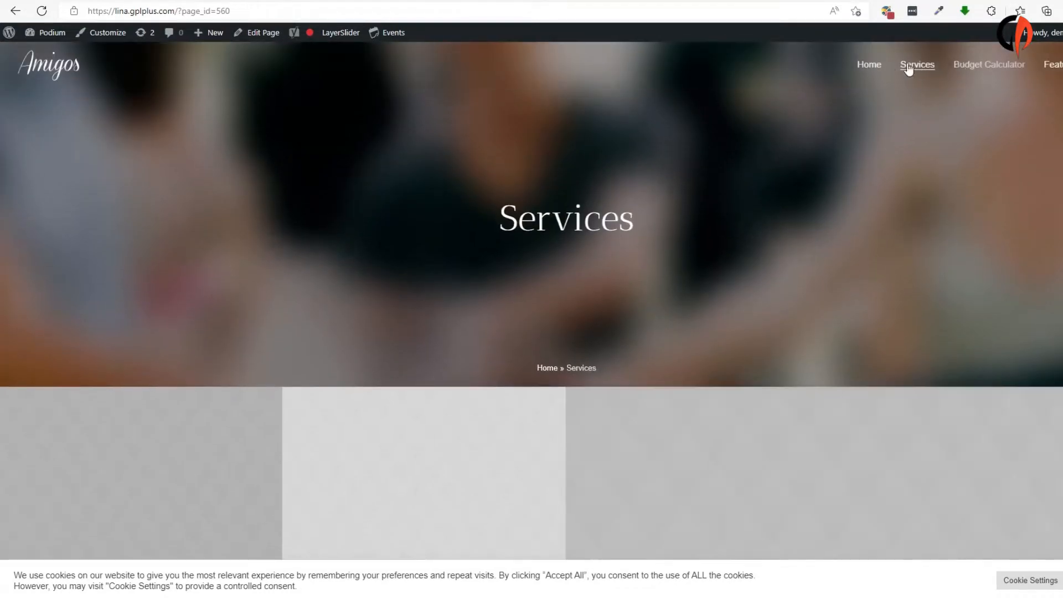
Return to the homepage and open the alternative Second Home page
click(869, 65)
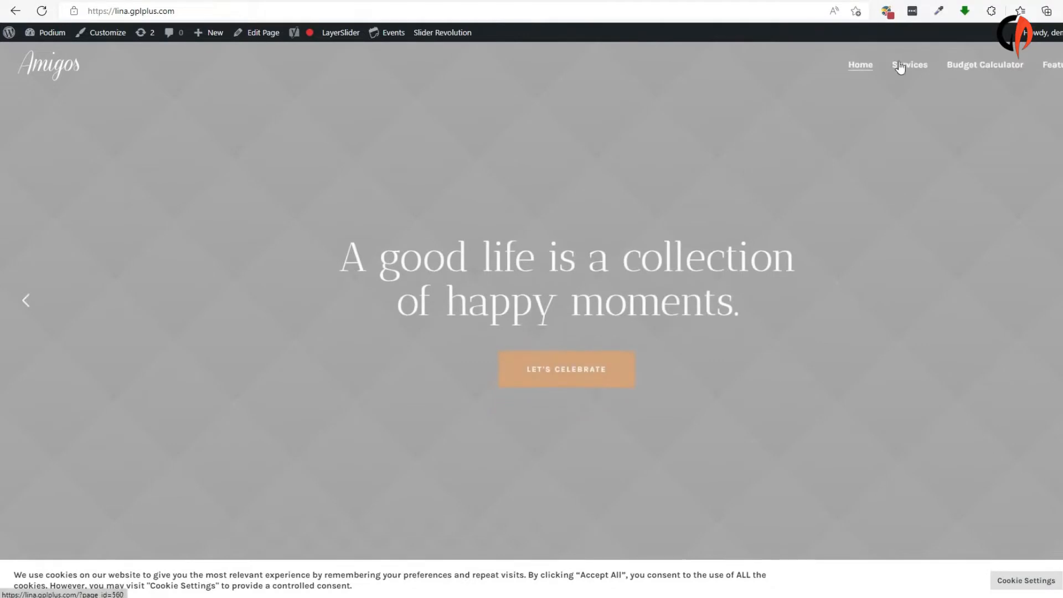
mouse_move(869, 69)
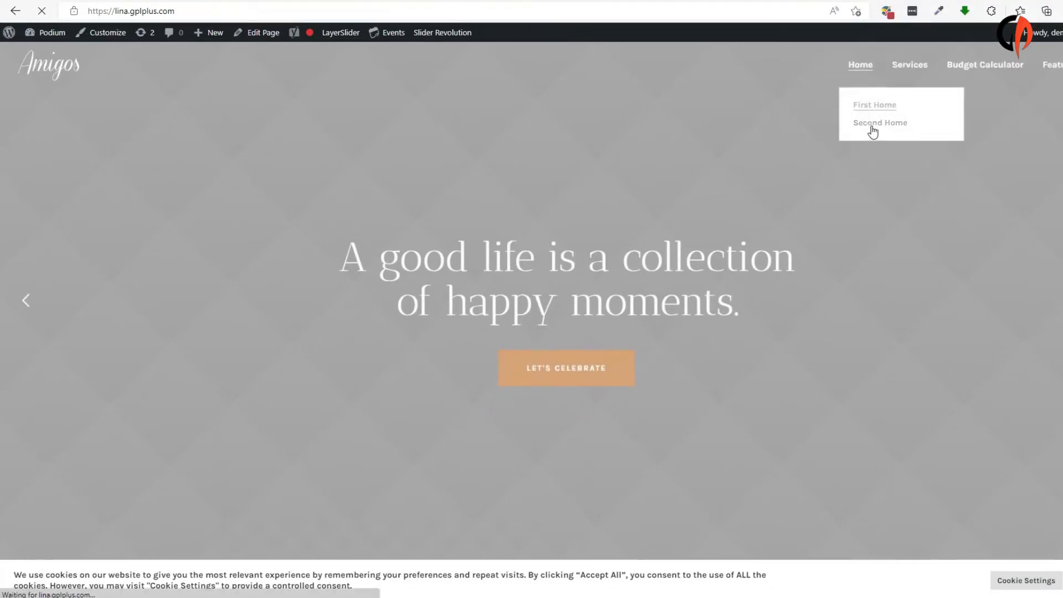
click(873, 130)
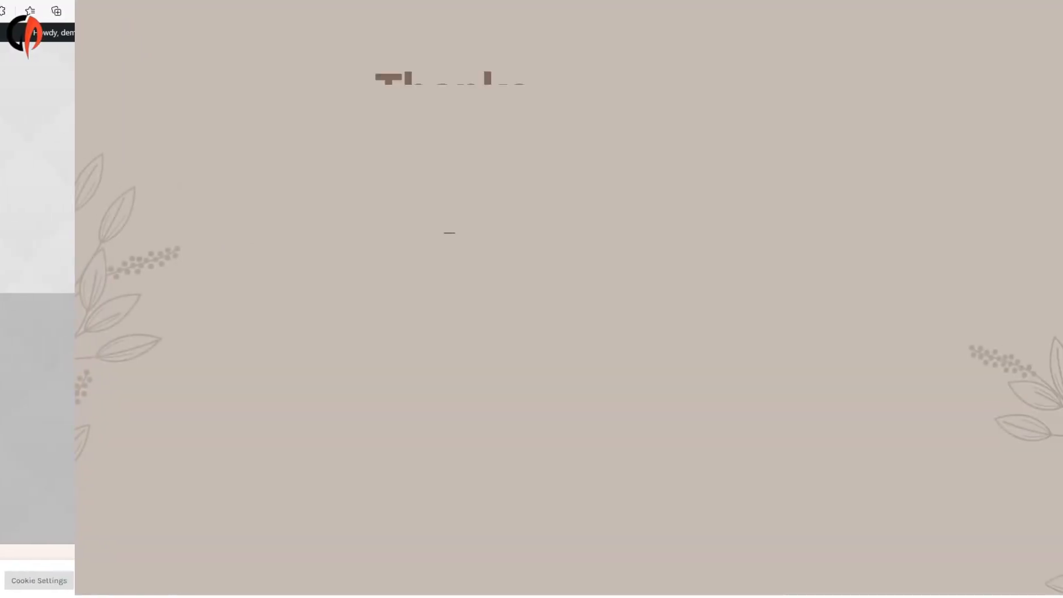